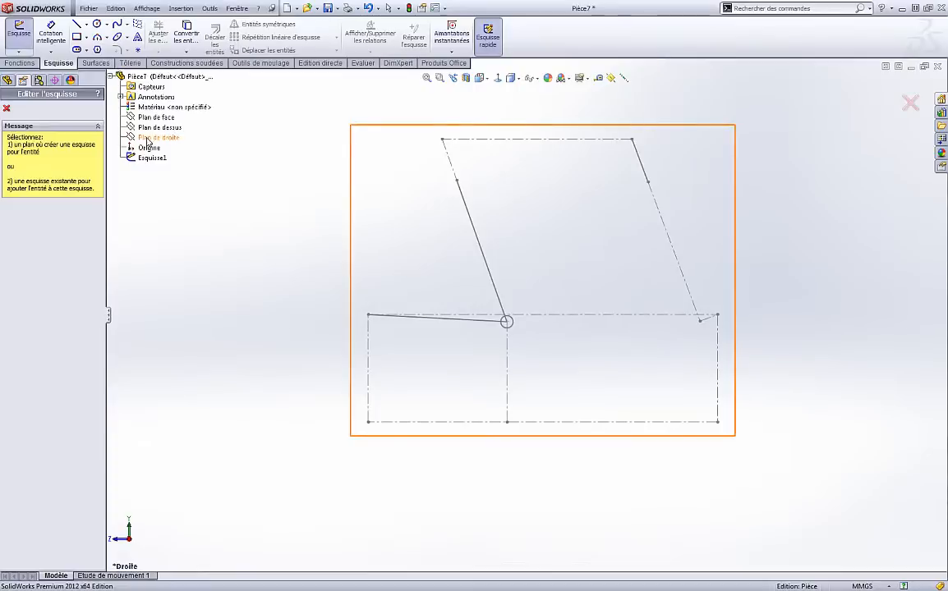
Step: Start a new sketch on Plan de droite and begin inserting a sketch picture (Image d'esquisse)
left_click(152, 137)
left_click(178, 10)
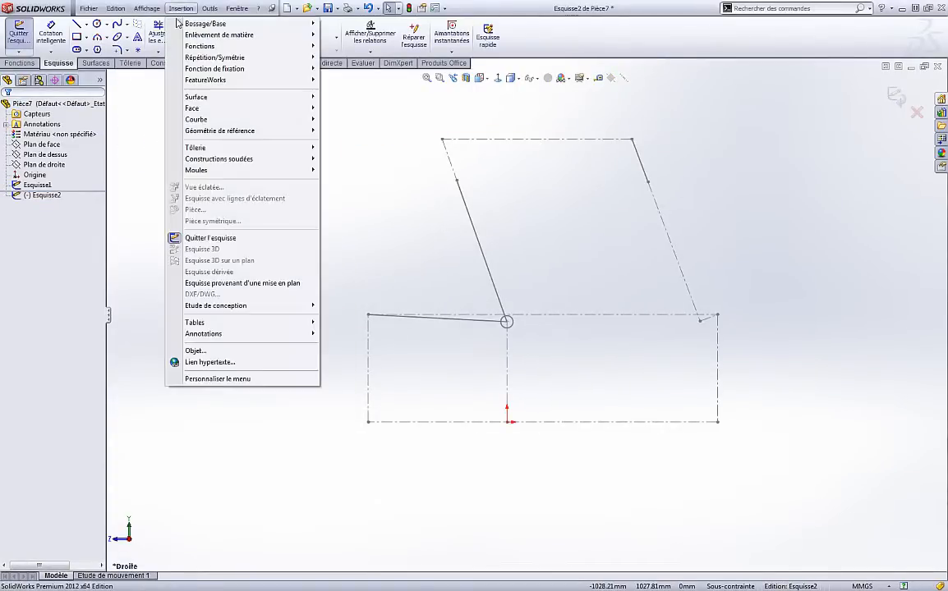
left_click(181, 9)
left_click(210, 9)
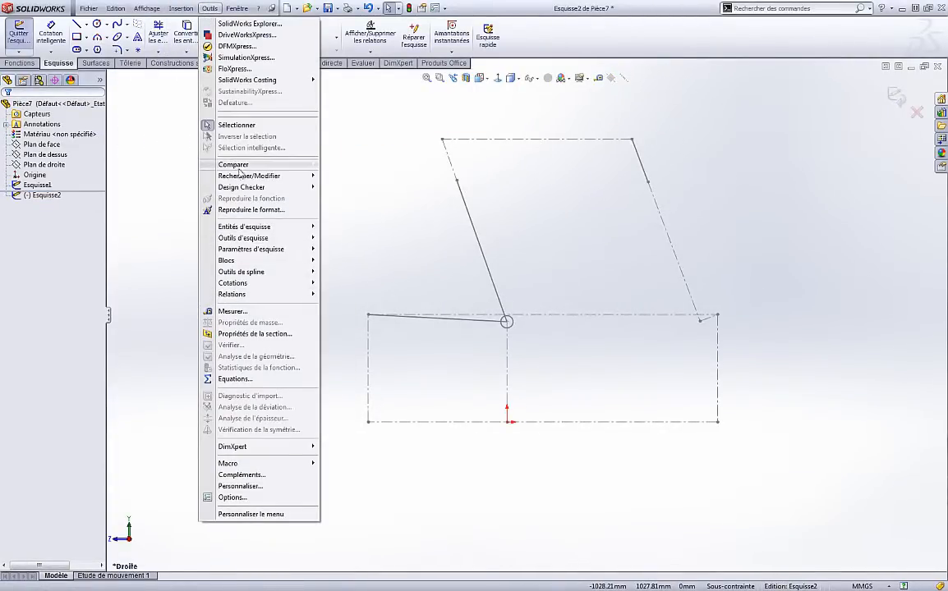
left_click(181, 8)
left_click(181, 8)
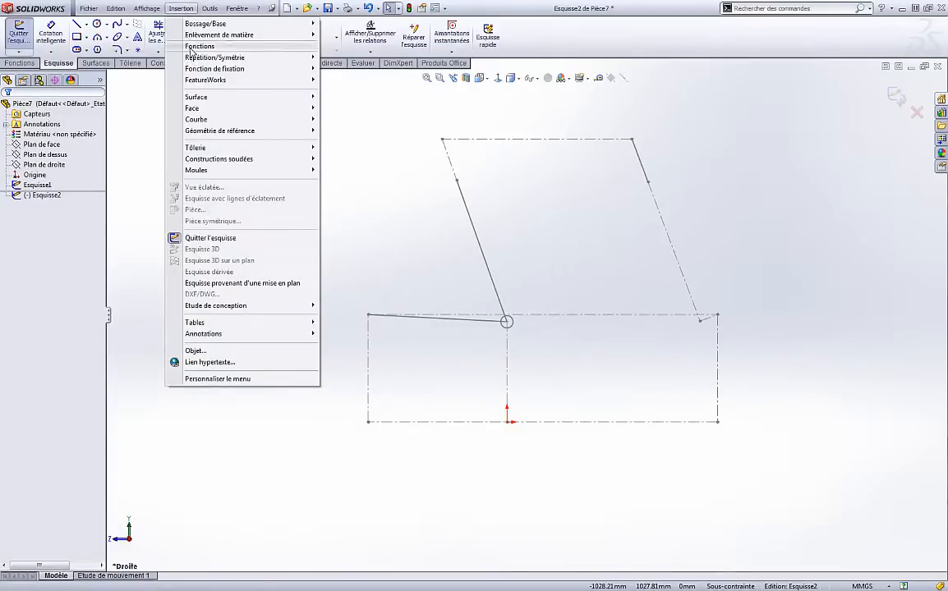
mouse_move(192, 48)
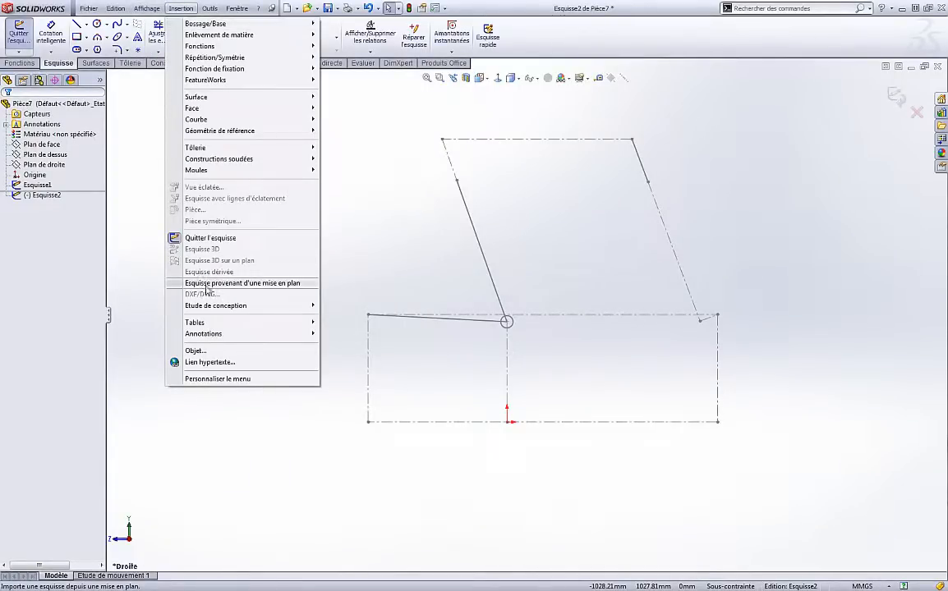
mouse_move(226, 314)
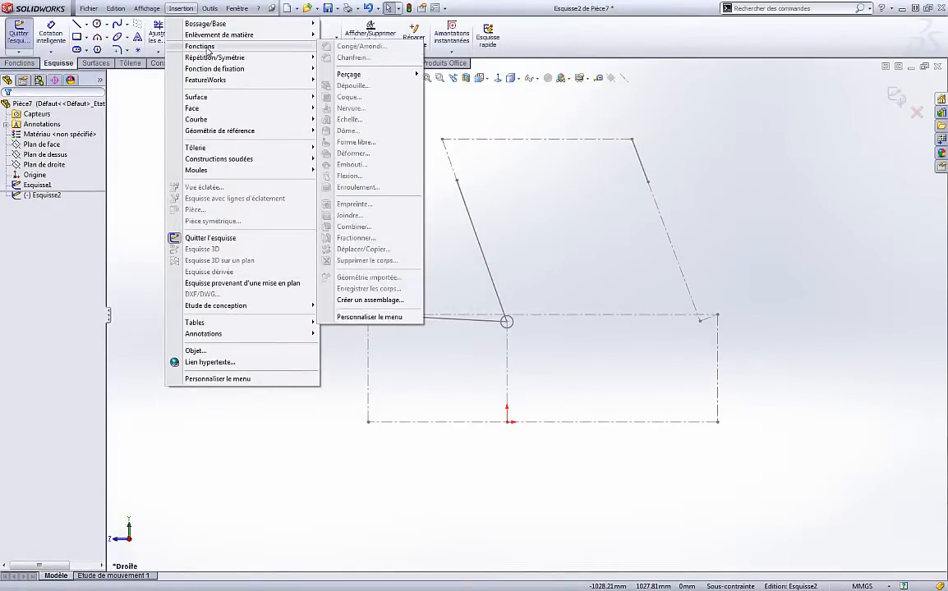
mouse_move(213, 9)
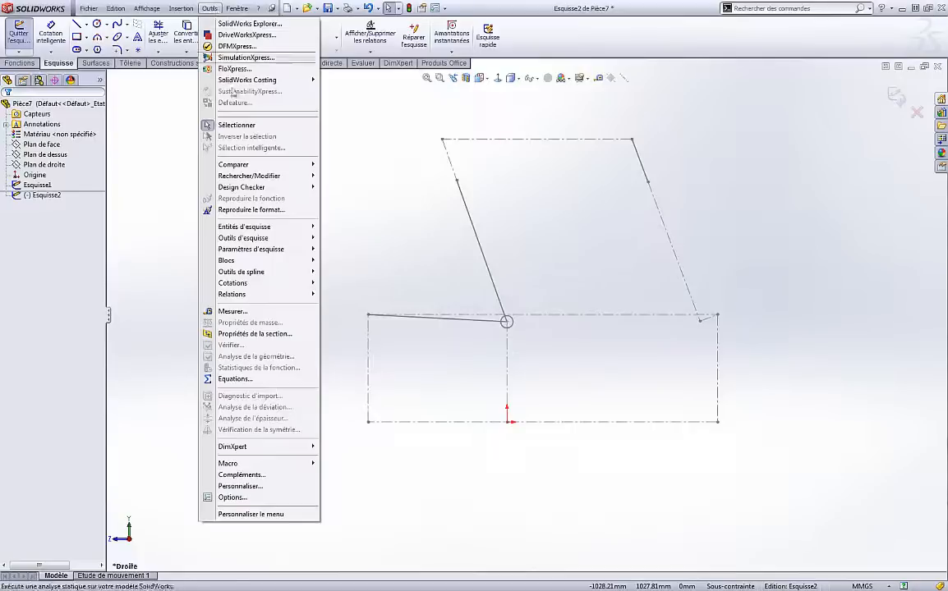
mouse_move(243, 230)
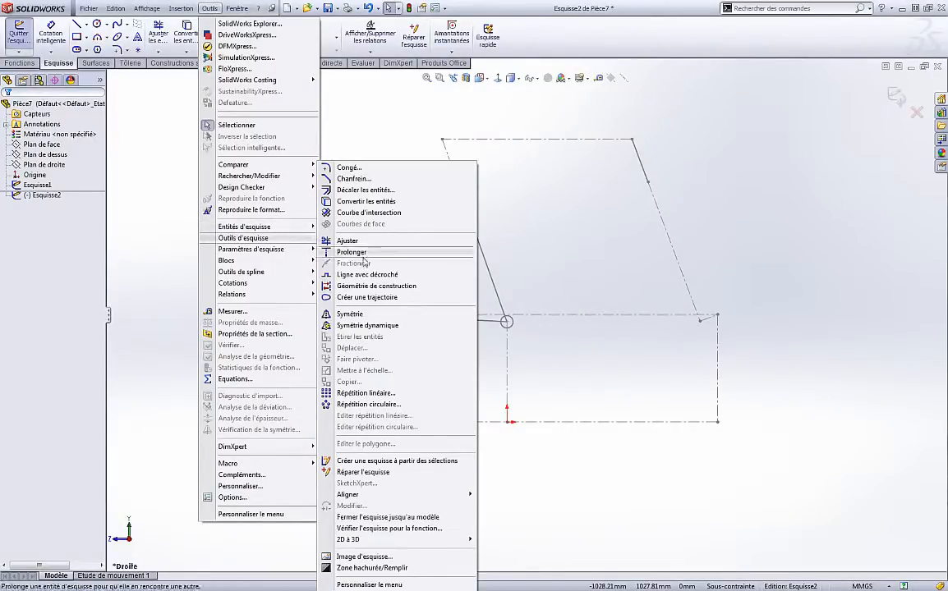
left_click(363, 557)
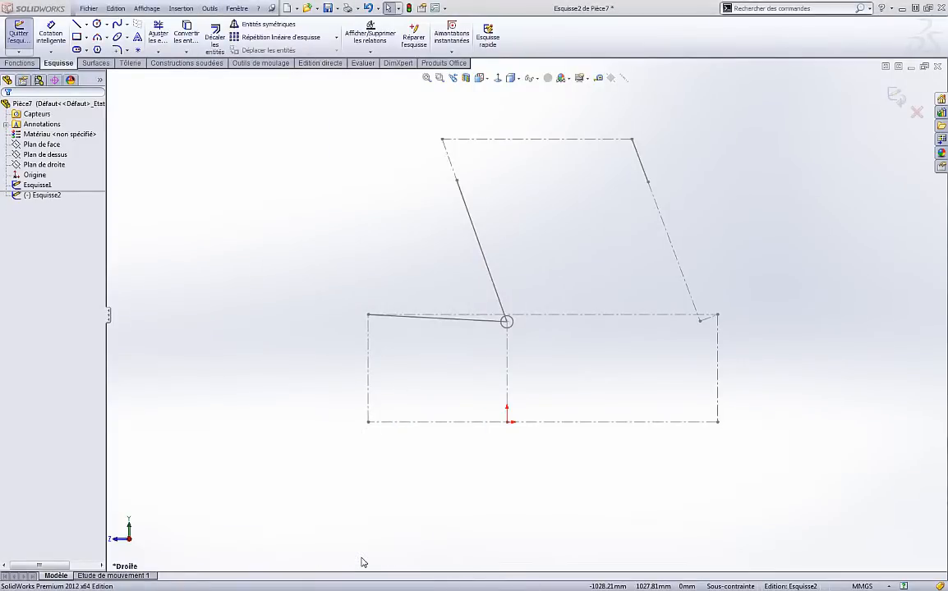
Step: Browse the network computer HP8570W-M to the CEGEP folder on the user's desktop
scroll(175, 154, "down", 3)
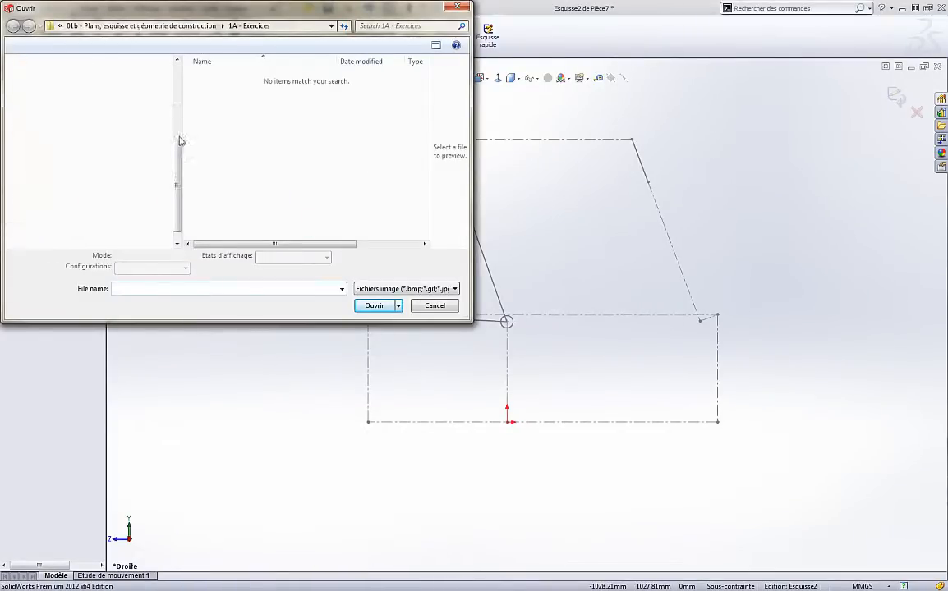
scroll(176, 154, "up", 3)
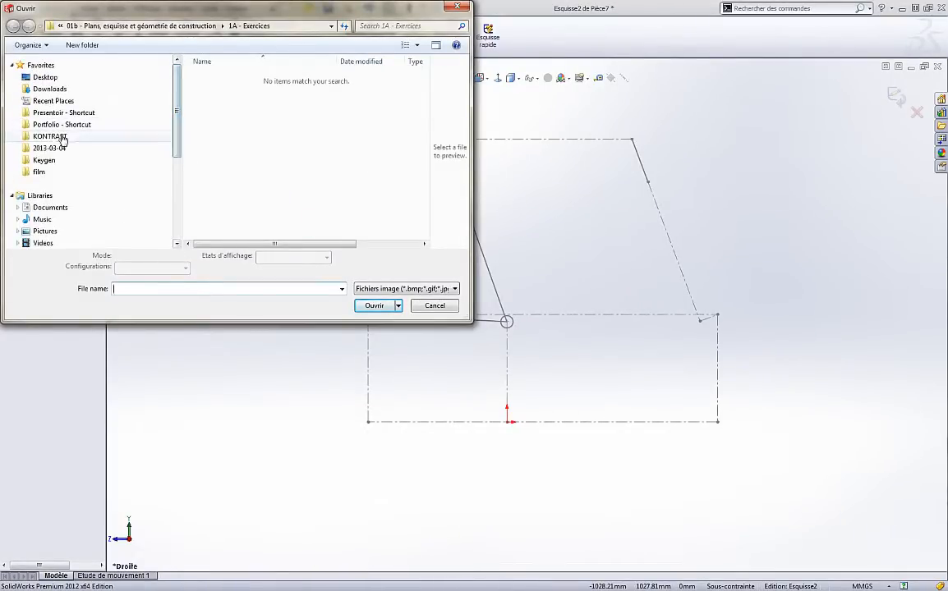
scroll(167, 108, "down", 4)
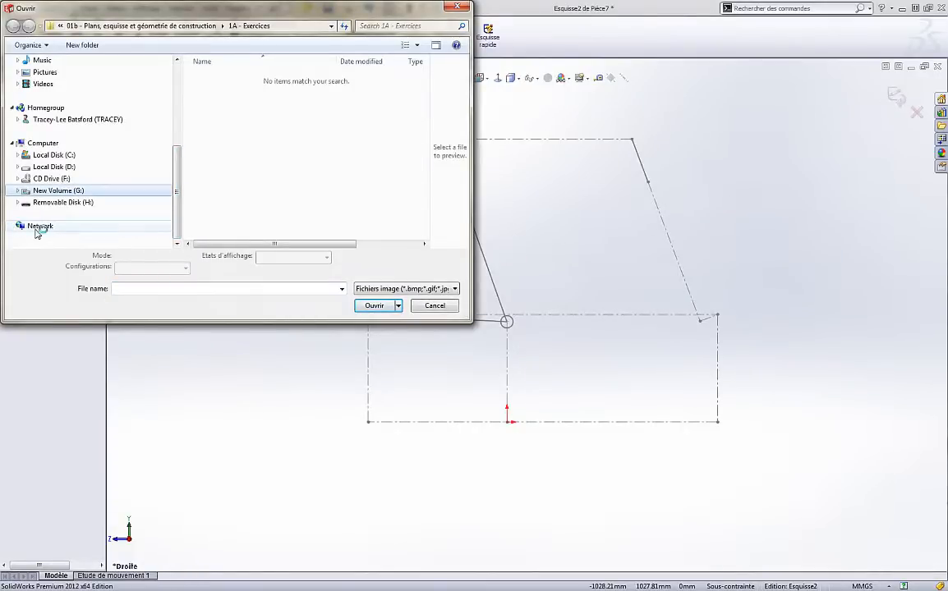
left_click(42, 227)
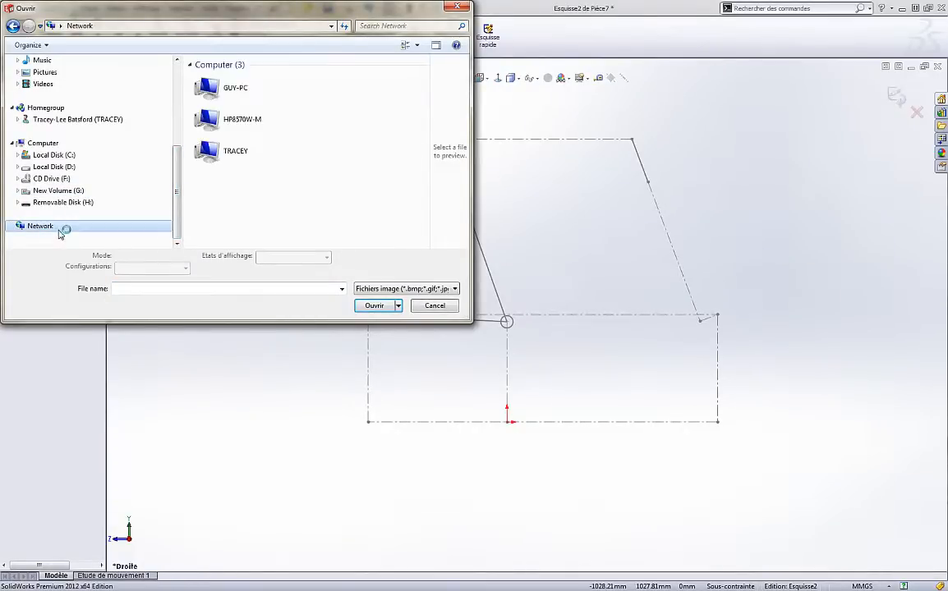
double_click(253, 118)
double_click(227, 69)
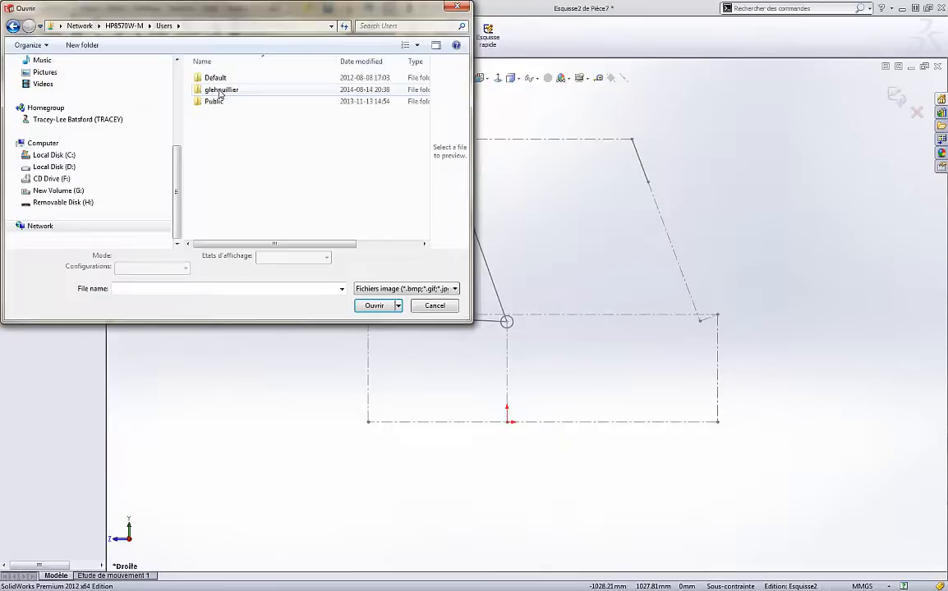
double_click(218, 87)
double_click(213, 89)
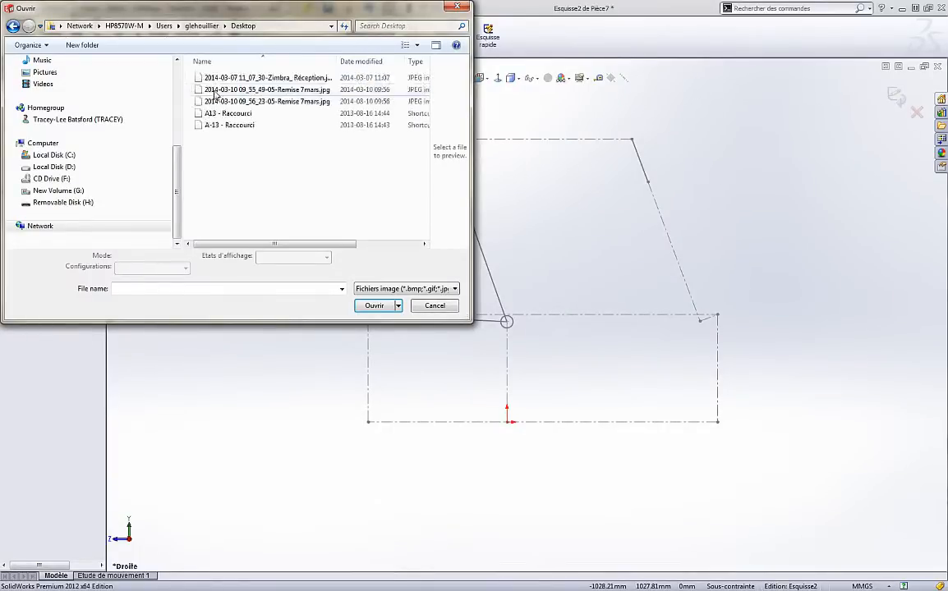
double_click(213, 77)
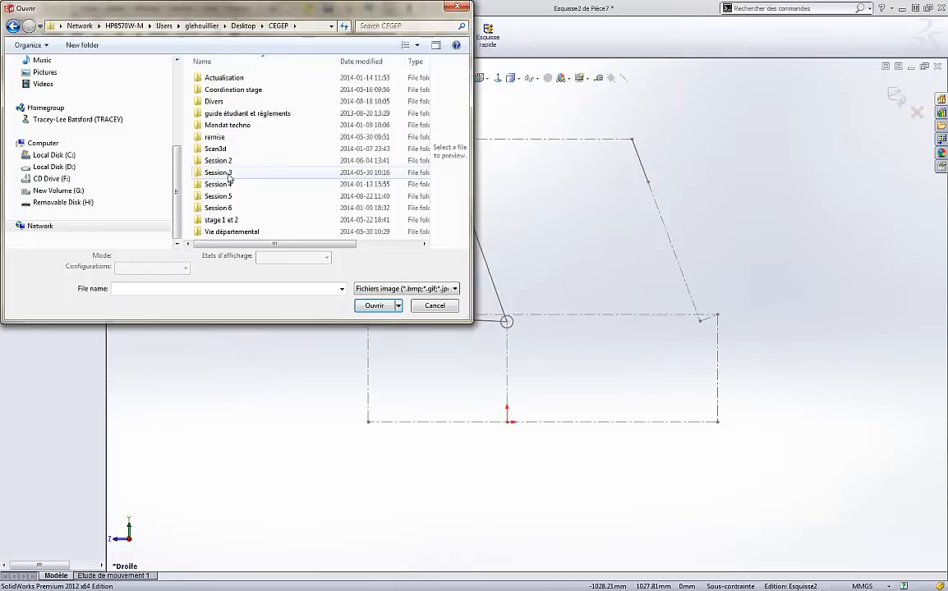
Step: Insert CAMELEON4.png from Session 3, 570-330-SF_Dessin_fabIII, A-14, EXERCICE PRATIQUE 1, Sem_1, Ex1_Sem1_étudiants
double_click(220, 168)
double_click(235, 90)
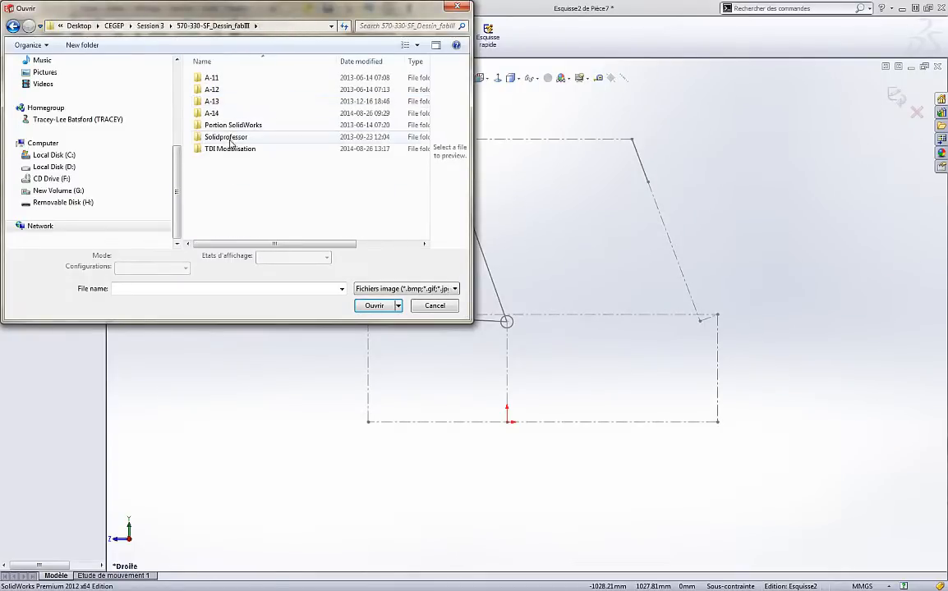
double_click(213, 112)
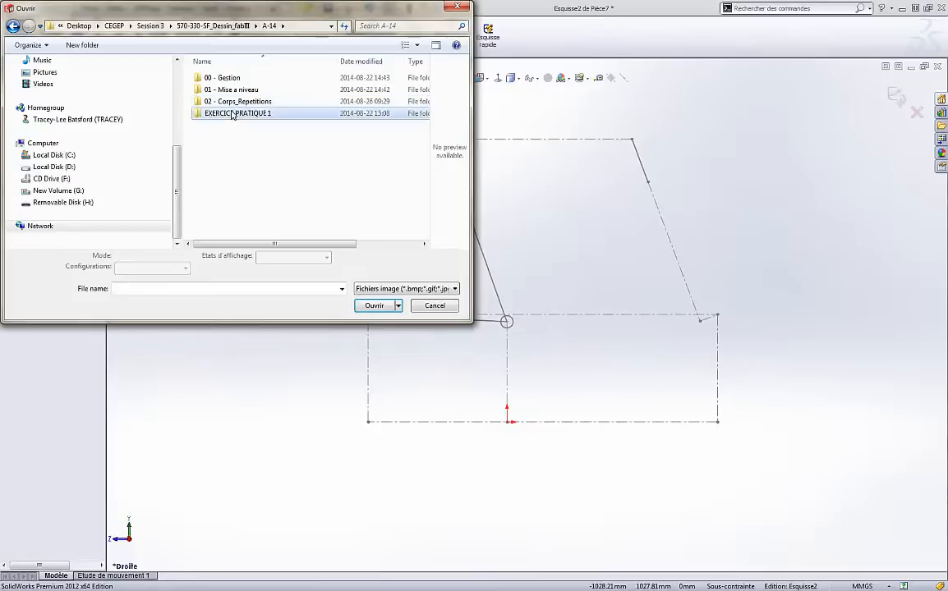
double_click(215, 113)
double_click(214, 101)
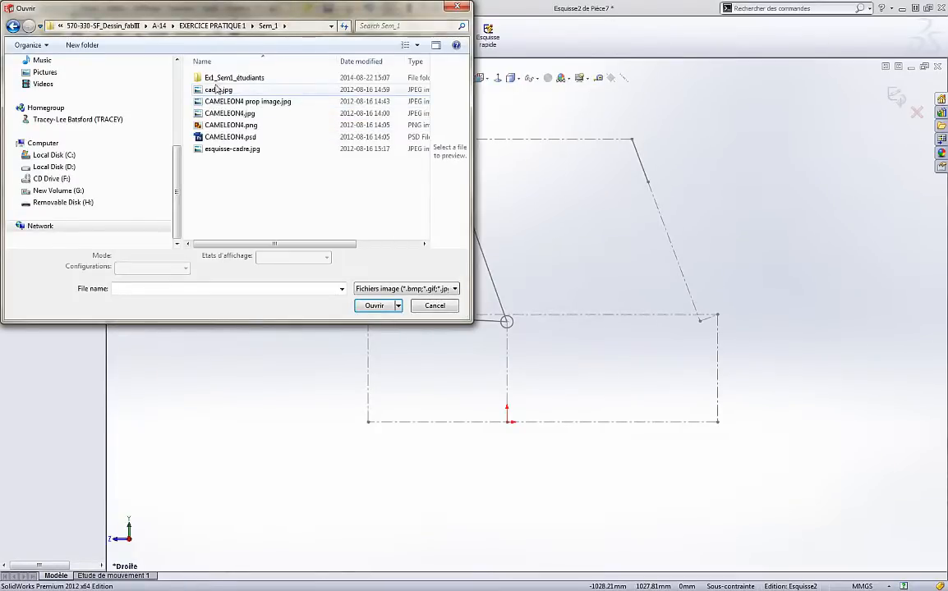
double_click(216, 79)
left_click(228, 90)
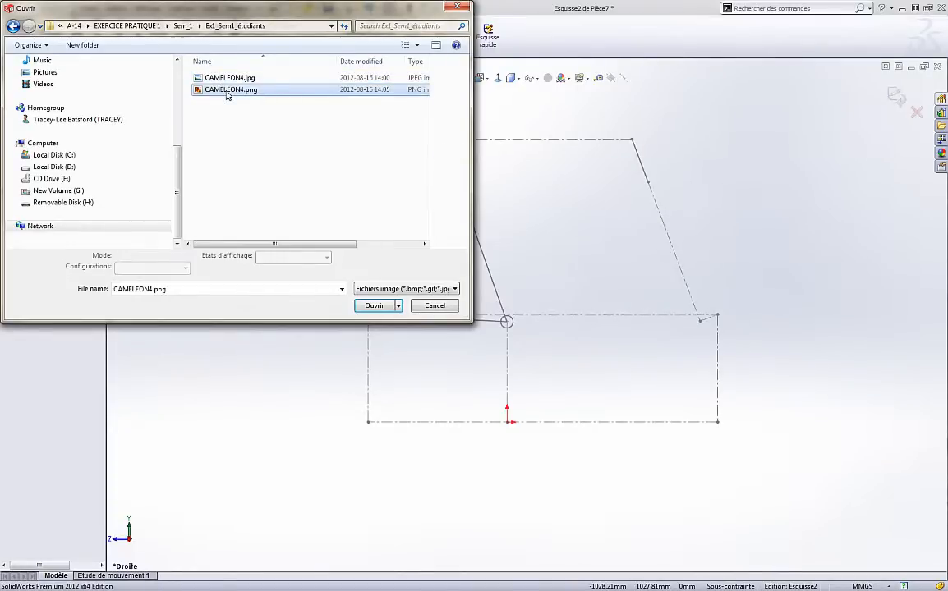
left_click(374, 305)
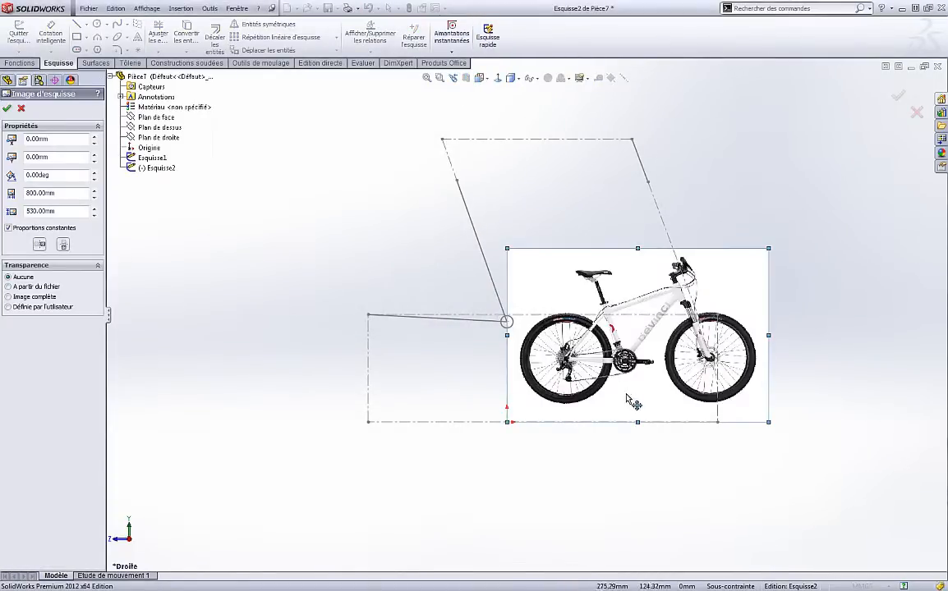
Step: Enlarge the bicycle picture to about 1830 mm wide and move its front hub onto the layout sketch's front axle point
mouse_move(625, 360)
left_mouse_down()
mouse_move(495, 320)
mouse_move(521, 335)
left_mouse_up()
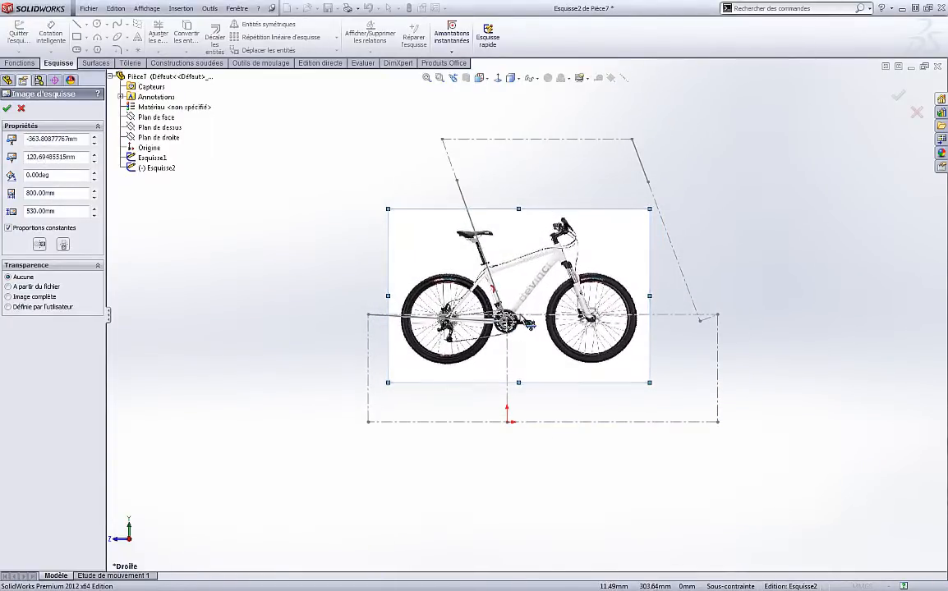
mouse_move(650, 208)
left_mouse_down()
mouse_move(821, 131)
mouse_move(868, 81)
mouse_move(815, 81)
left_mouse_up()
mouse_move(549, 247)
left_mouse_down()
mouse_move(526, 279)
mouse_move(514, 279)
mouse_move(513, 266)
left_mouse_up()
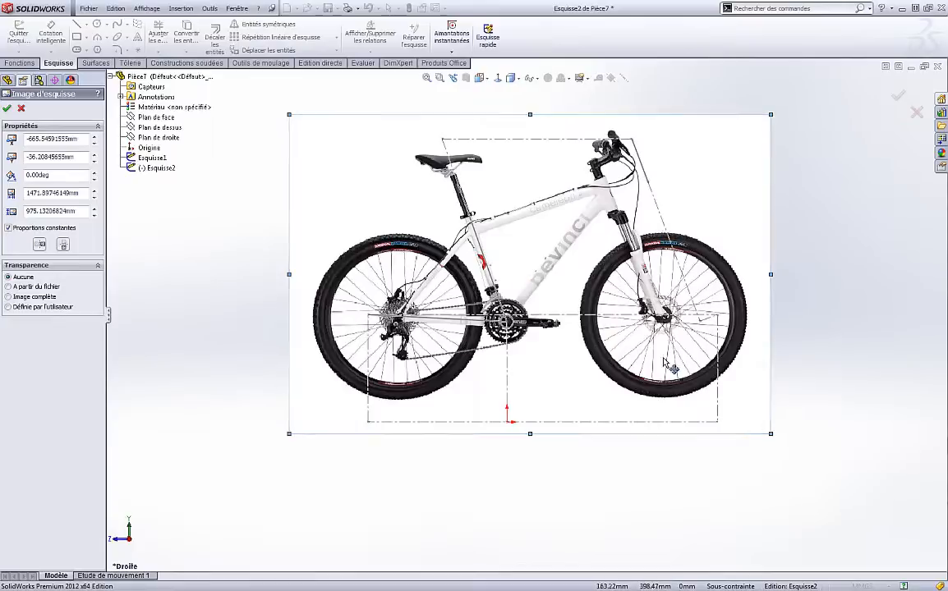
left_click_drag(770, 433, 886, 510)
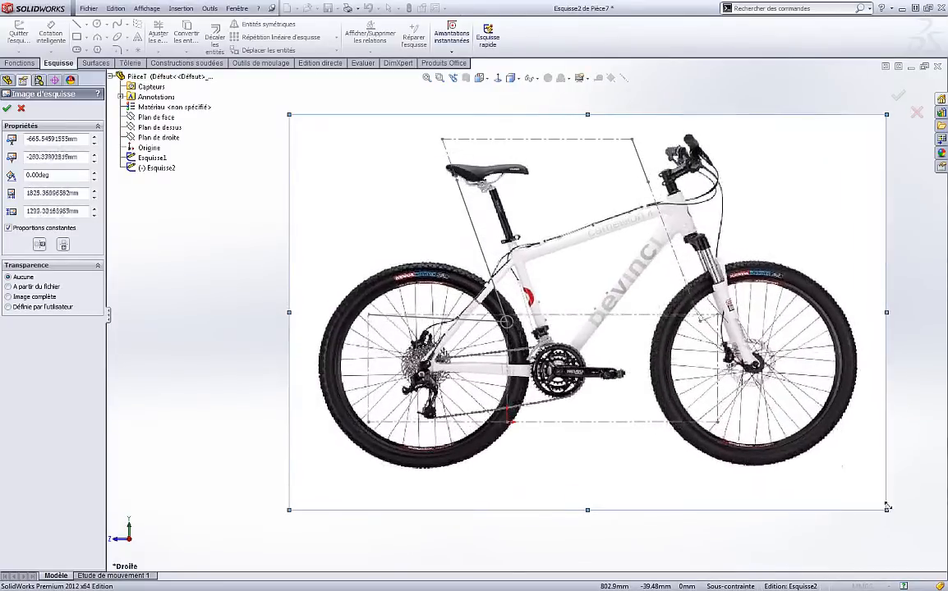
mouse_move(826, 458)
left_mouse_down()
mouse_move(769, 408)
mouse_move(789, 412)
left_mouse_up()
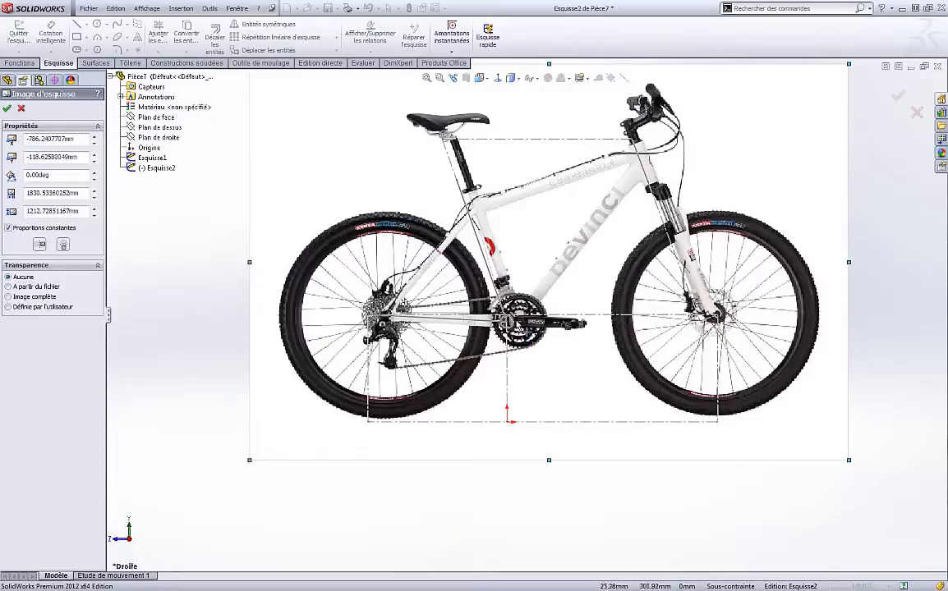
Step: Scale the bicycle picture to about 1935 mm wide and align its crankset and wheel hubs with the layout sketch
left_click_drag(247, 462, 221, 474)
left_click_drag(345, 463, 351, 451)
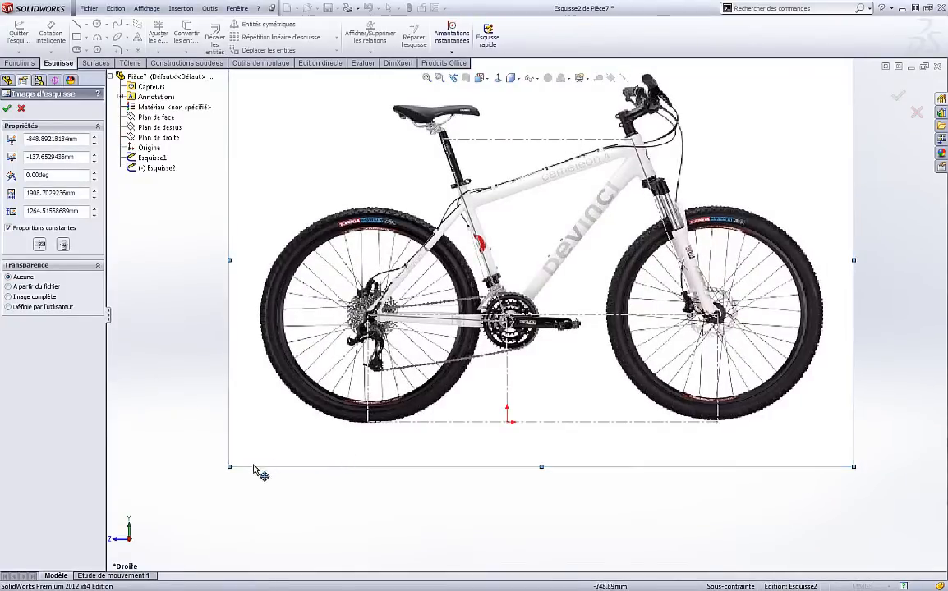
left_click_drag(230, 468, 220, 473)
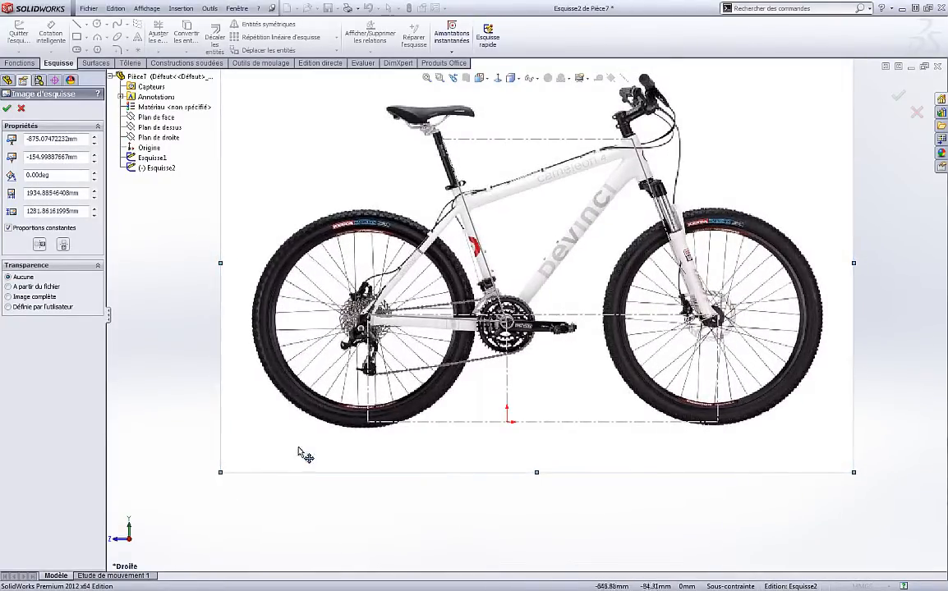
left_click_drag(303, 451, 307, 452)
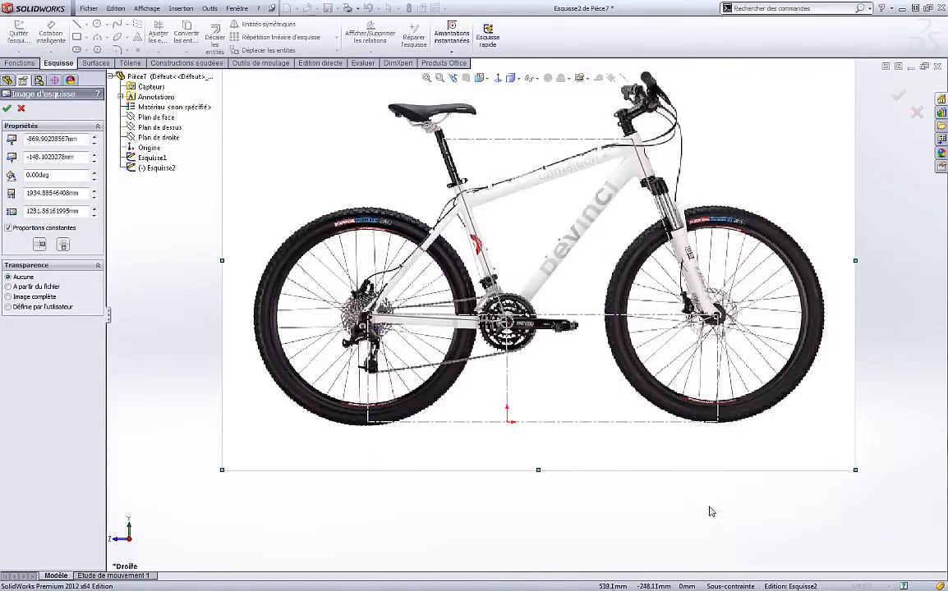
key("f")
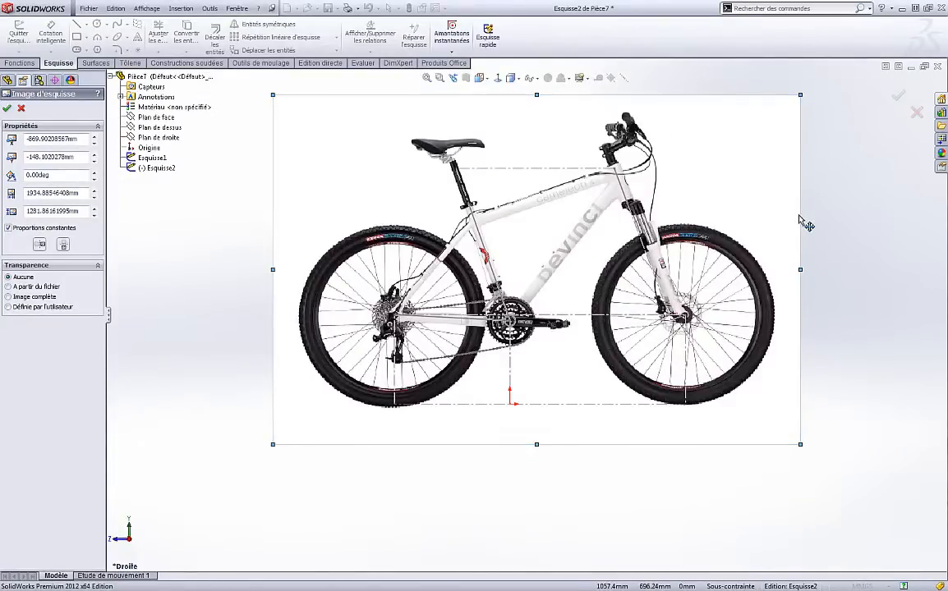
left_click_drag(799, 216, 797, 215)
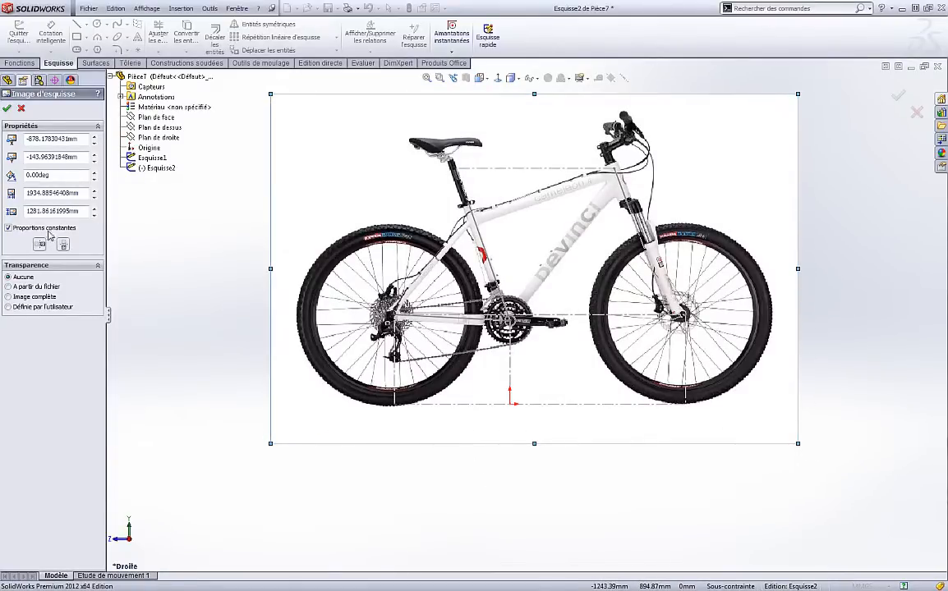
Step: Try rotating the bicycle picture by 1 degree, and set its angle to -0.5 degrees instead
left_click(36, 175)
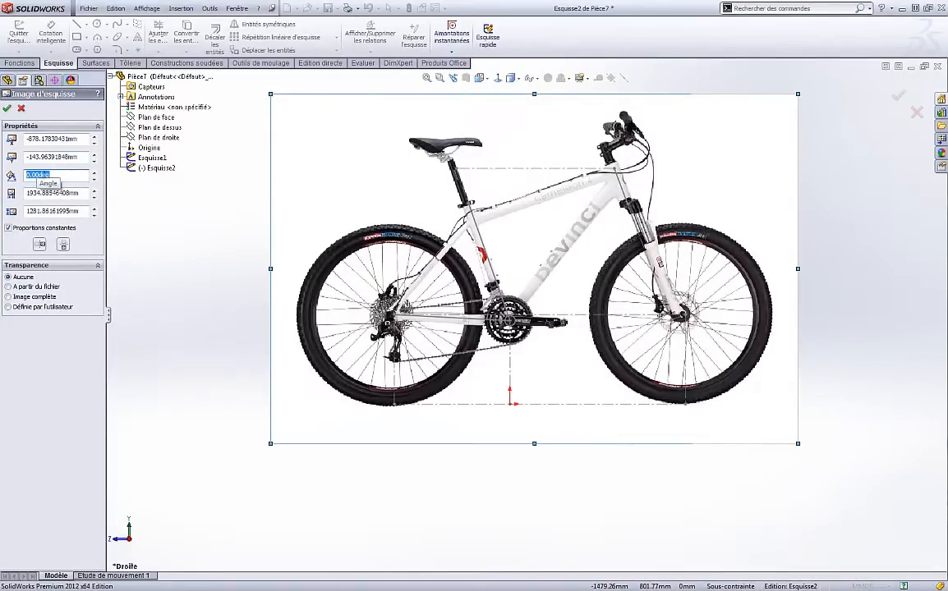
key("Return")
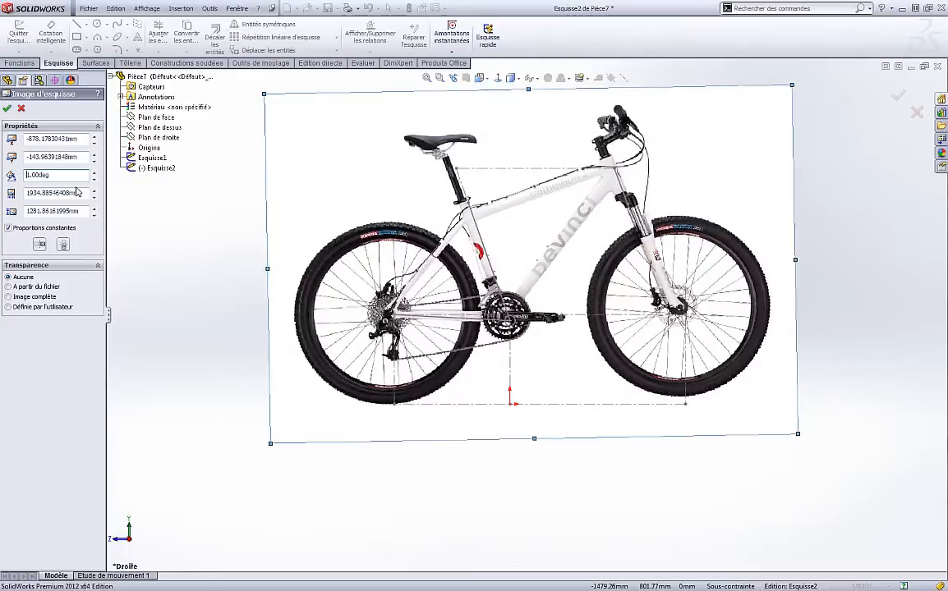
left_click_drag(60, 175, 6, 173)
type("-0.5")
key("Return")
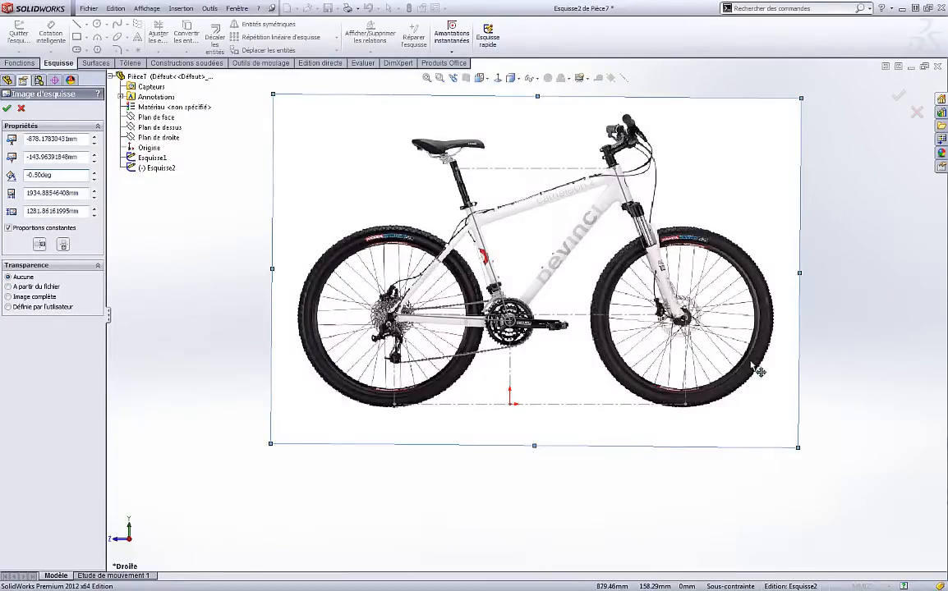
Step: Shift the rotated picture slightly up to match the layout sketch and set its horizontal position to -874.40 mm
left_click_drag(757, 374, 754, 363)
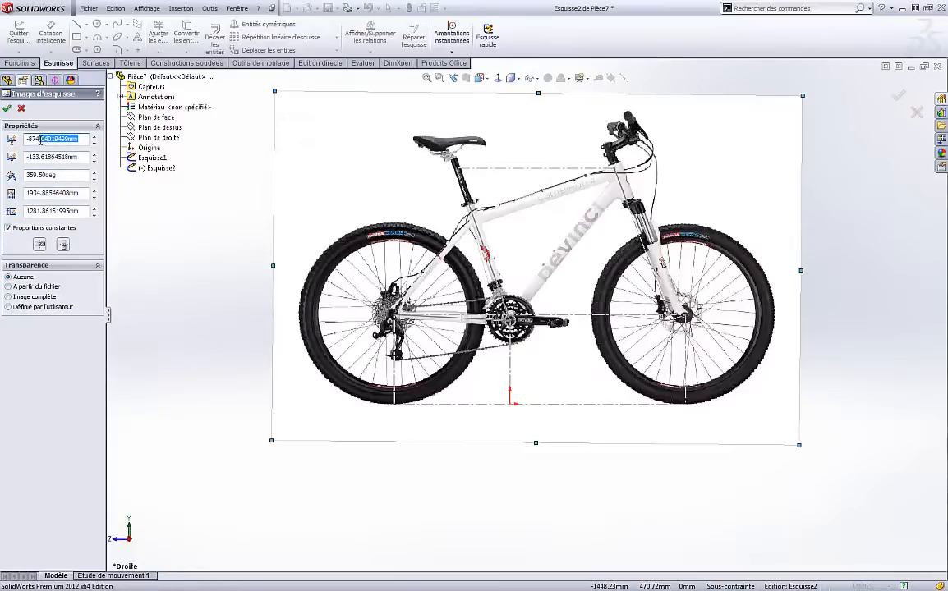
type("00mm")
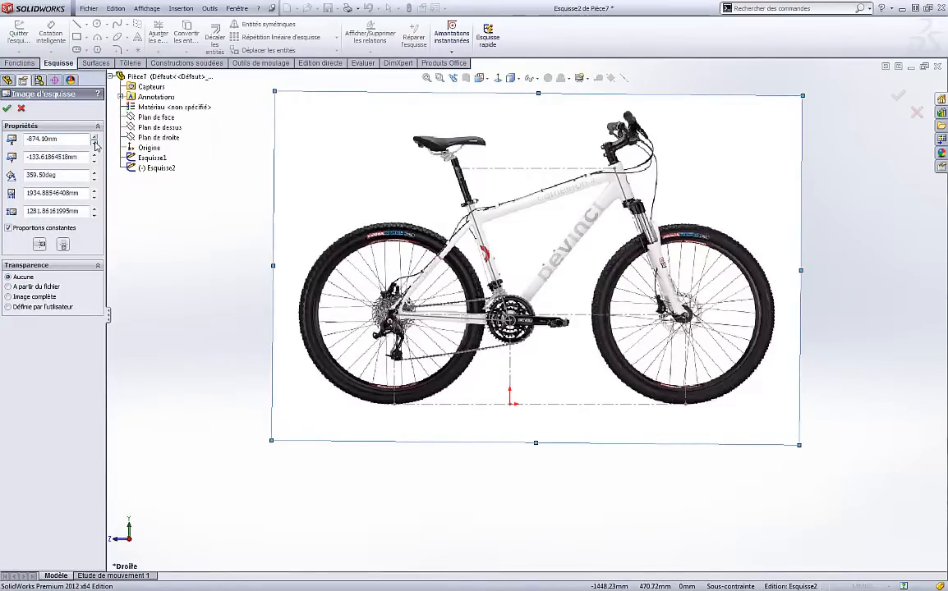
left_click(94, 143)
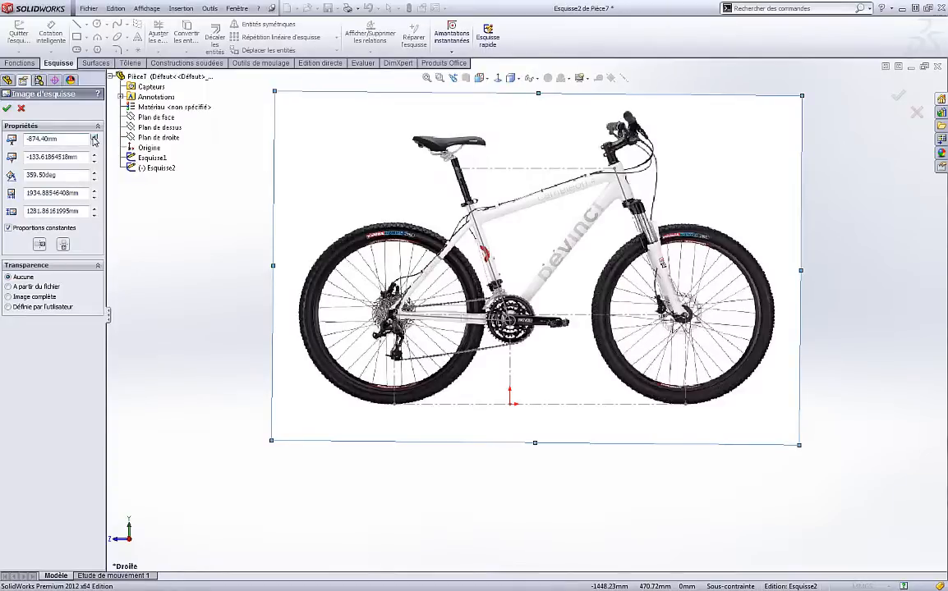
Step: Fine-tune the bicycle picture's horizontal position and set it to -870 mm
left_click(94, 137)
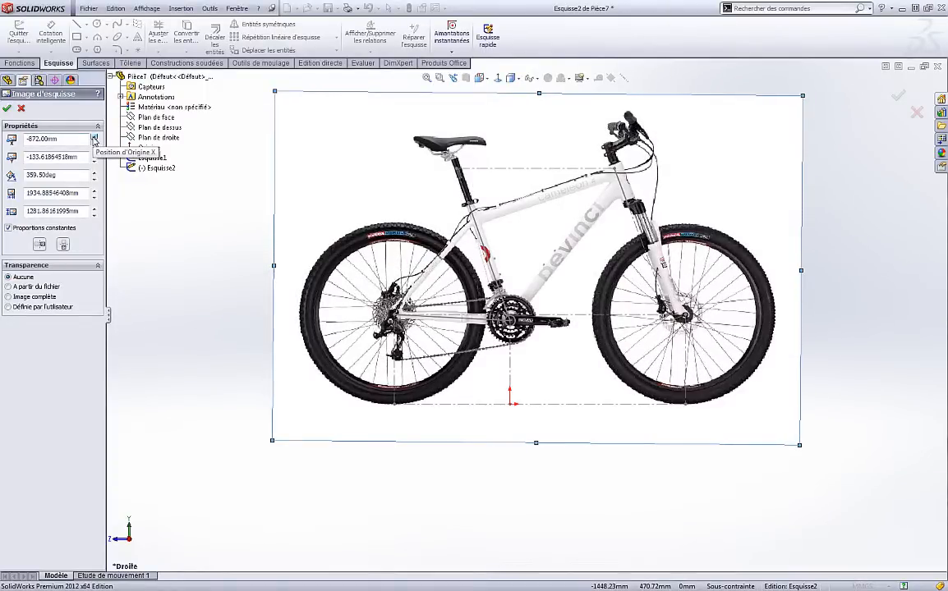
left_click(94, 137)
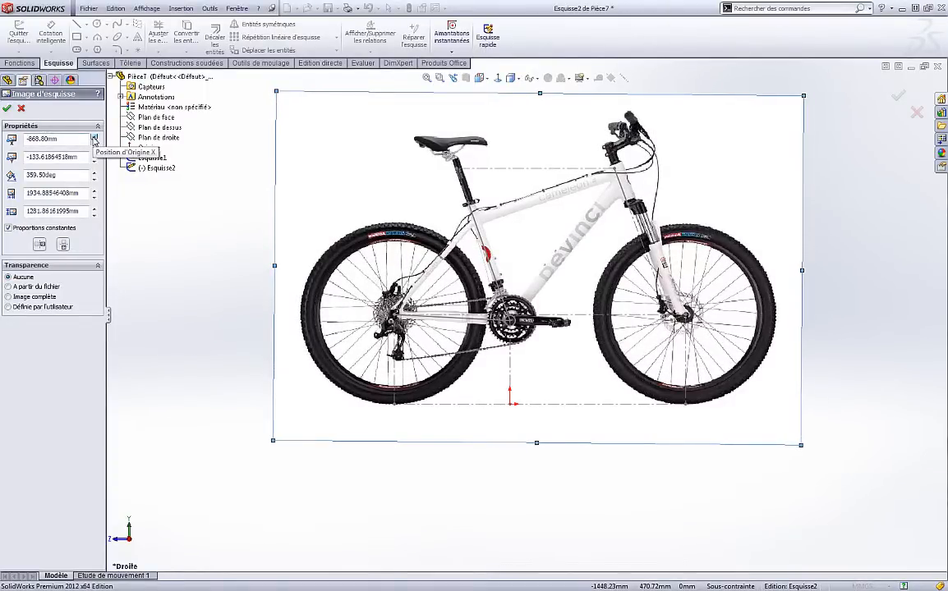
left_click(94, 137)
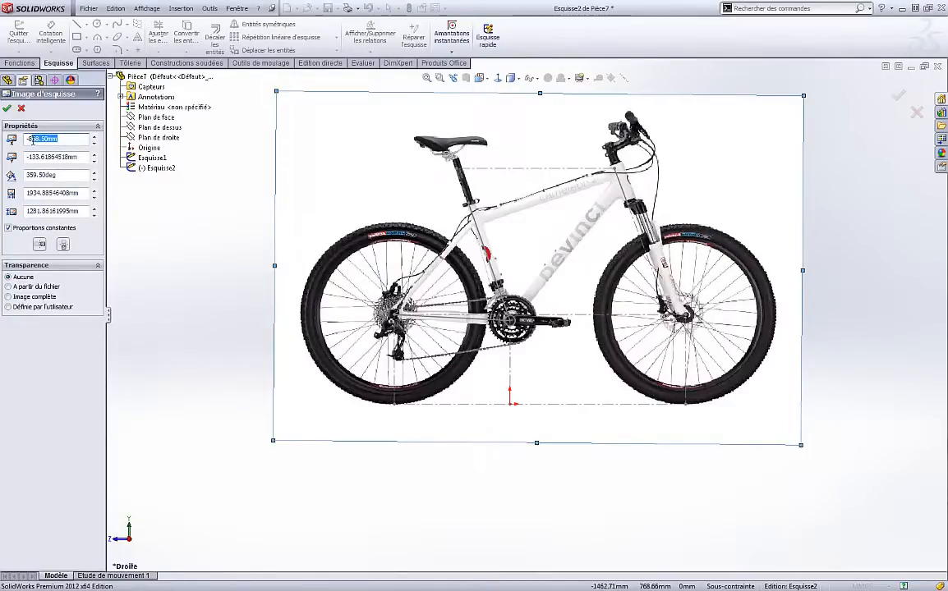
type("-870")
key("Return")
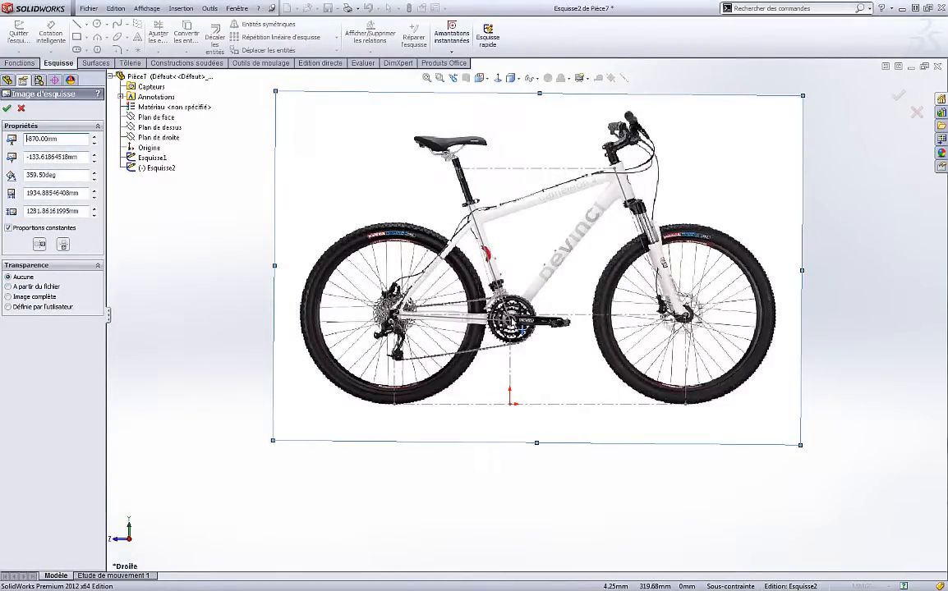
Step: Try enlarging the bicycle picture to about 1942.5 mm wide and shifting it slightly back over the layout sketch's axle points
left_click(67, 193)
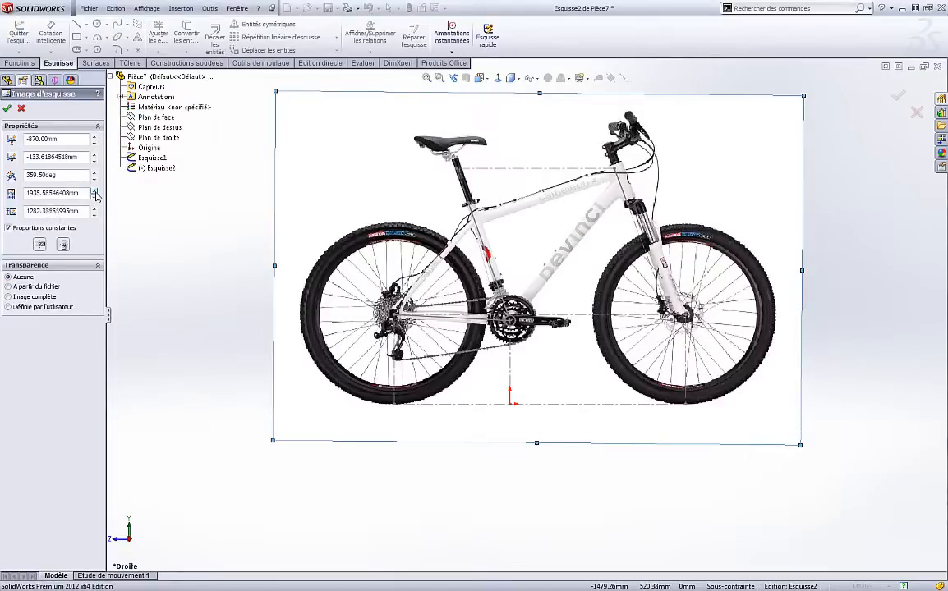
left_click(95, 194)
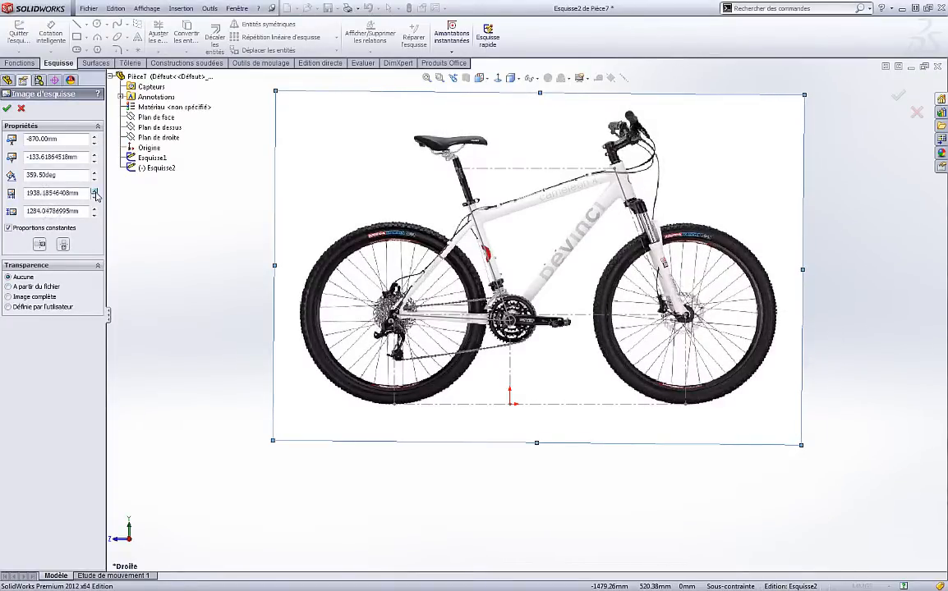
left_click(96, 194)
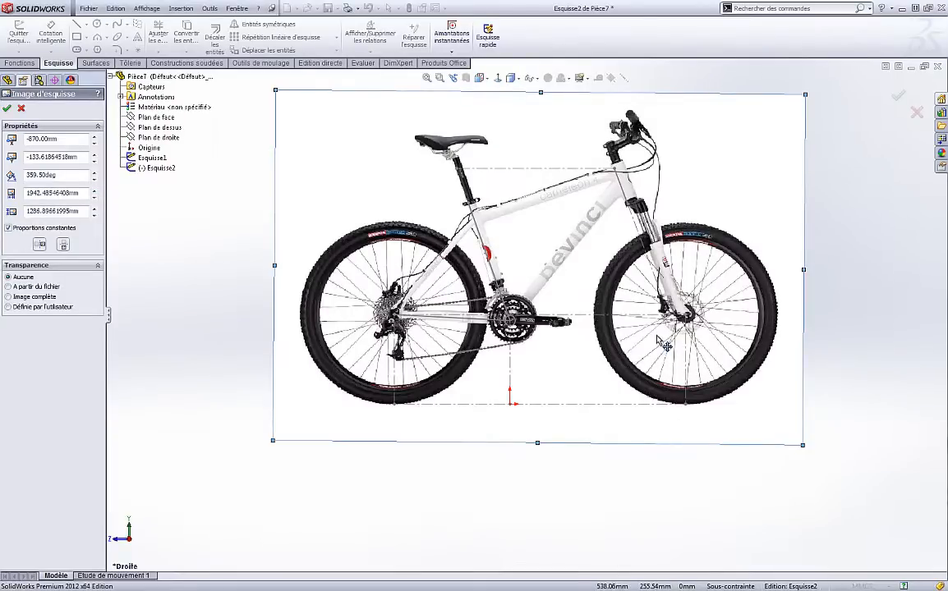
left_click_drag(661, 343, 659, 344)
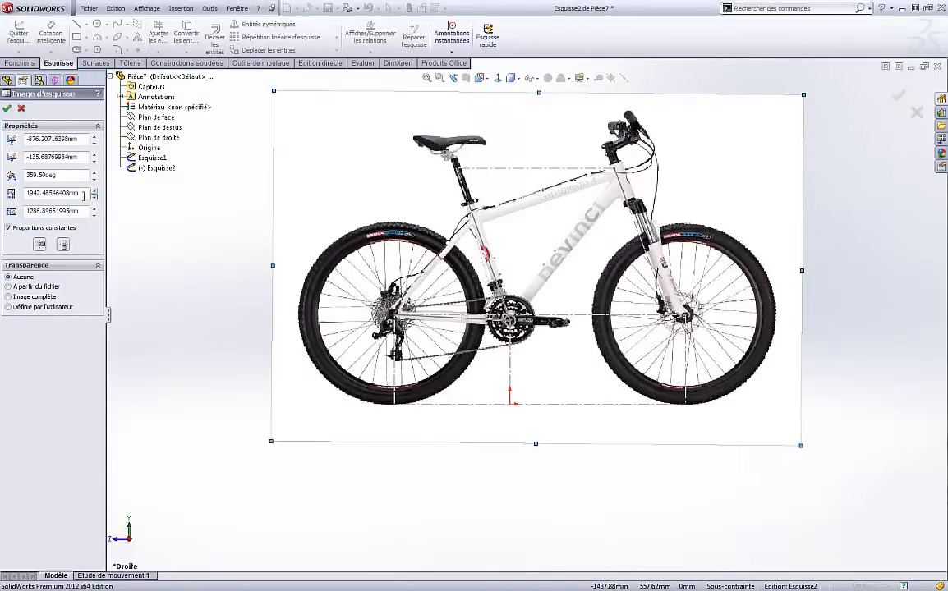
Step: Set the bicycle picture's width to 1930 mm and move it to about -867.9 mm horizontally and -131.5 mm vertically
left_click_drag(79, 194, 35, 195)
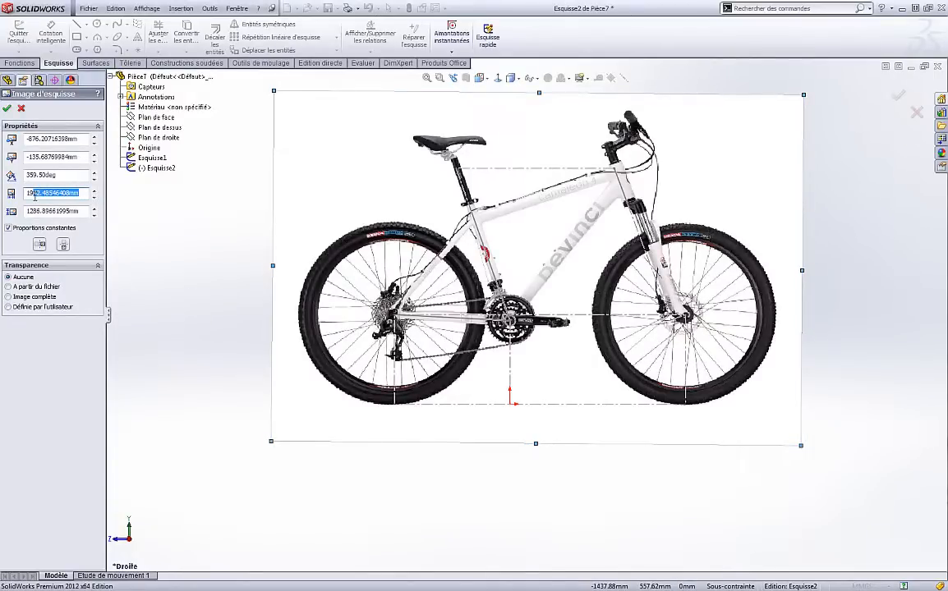
type("30")
key("Return")
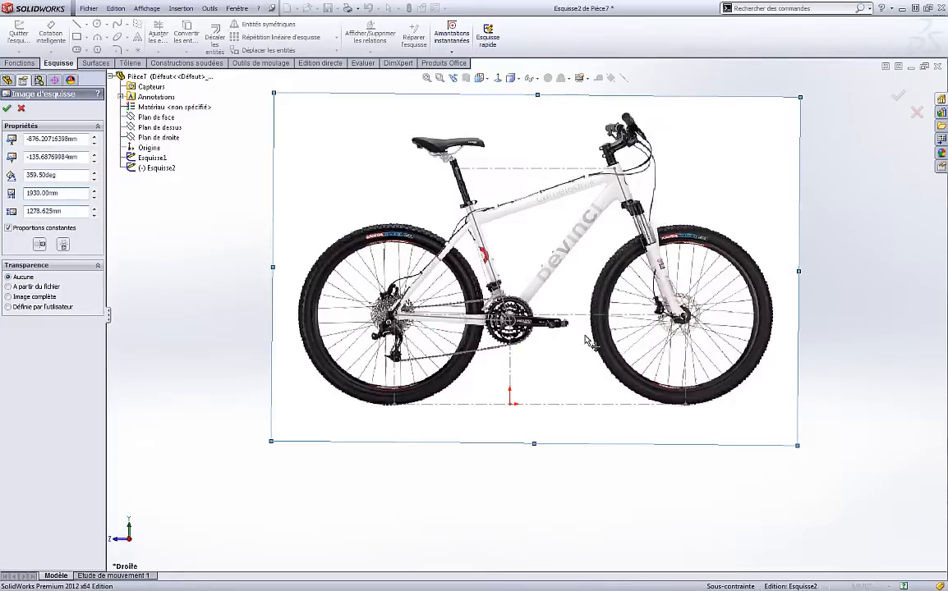
left_click_drag(597, 344, 596, 342)
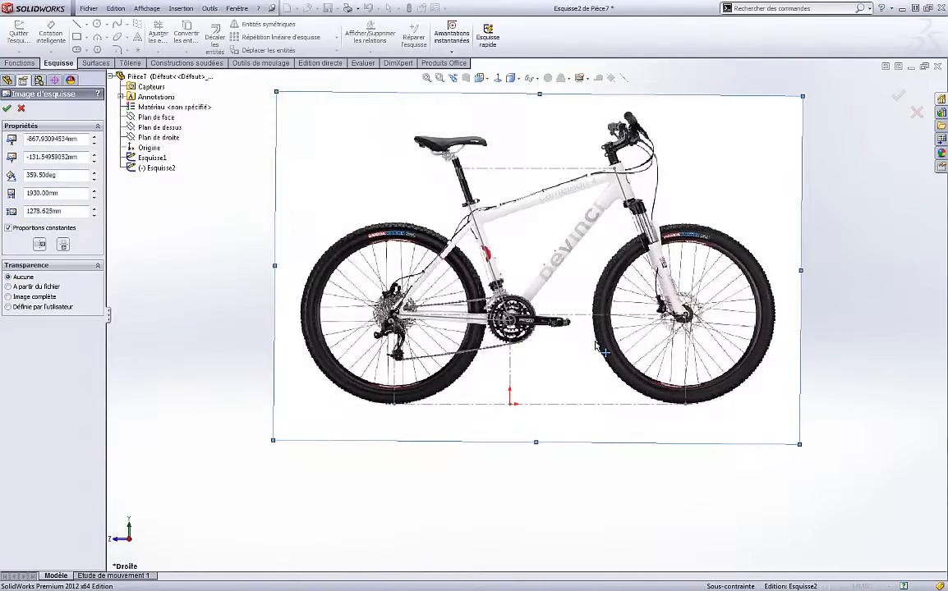
Step: Set the bicycle picture's width to 1929 mm and nudge it to about -867.9 mm horizontally and -133.6 mm vertically
left_click(34, 194)
type("1929")
key("Return")
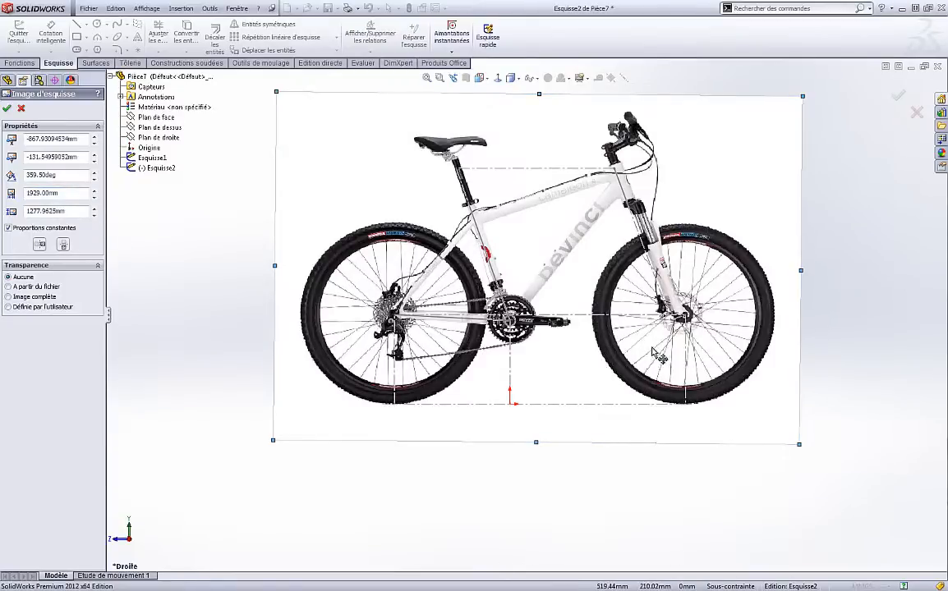
left_click_drag(633, 361, 636, 362)
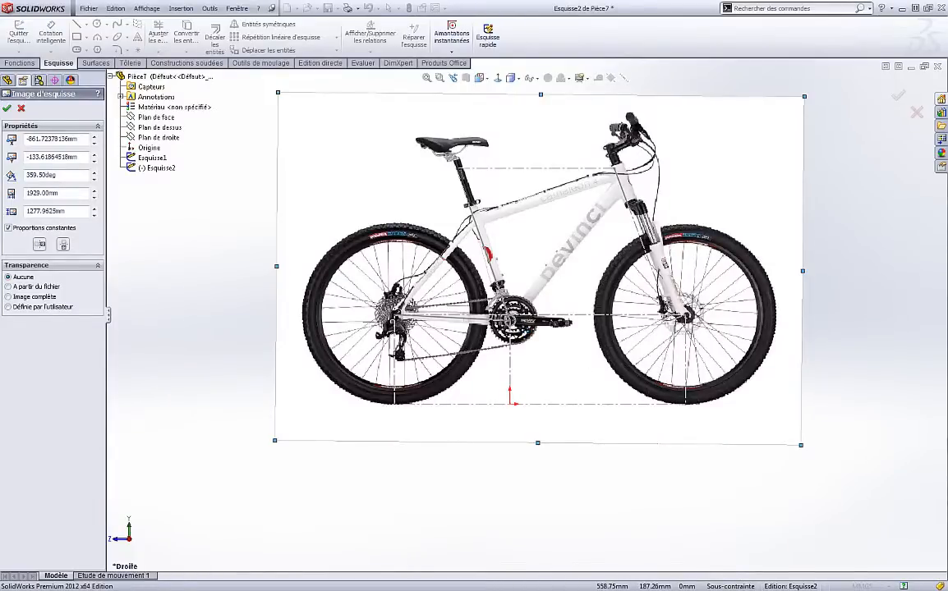
mouse_move(662, 353)
left_mouse_down()
mouse_move(771, 373)
mouse_move(646, 340)
mouse_move(660, 354)
left_mouse_up()
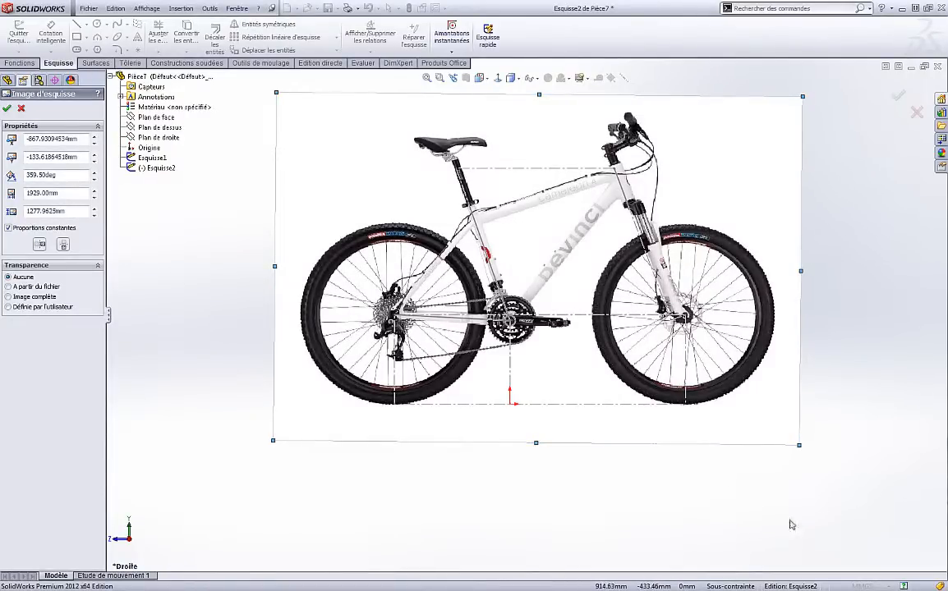
Step: Accept the bicycle picture's placement and exit its sketch
left_click(8, 110)
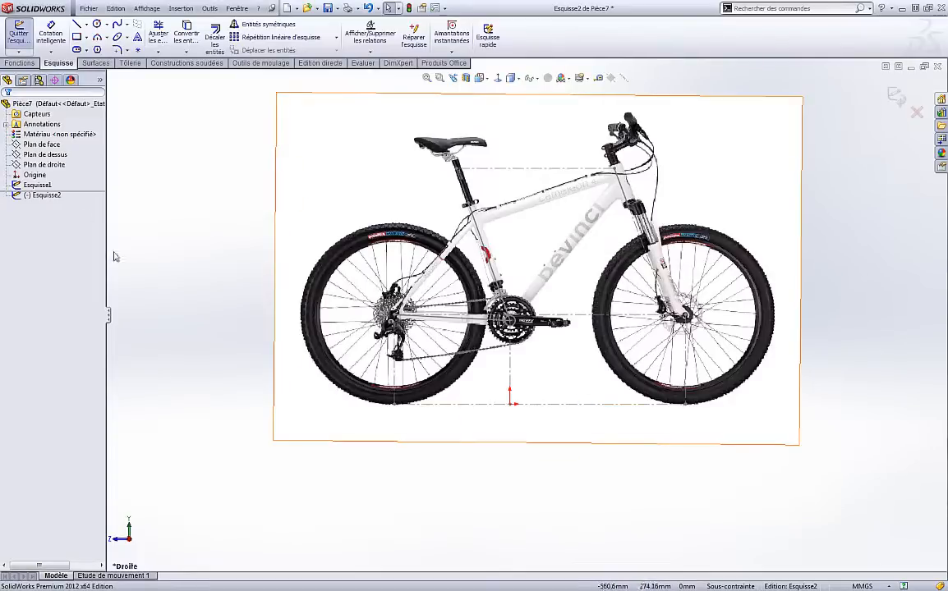
left_click(903, 95)
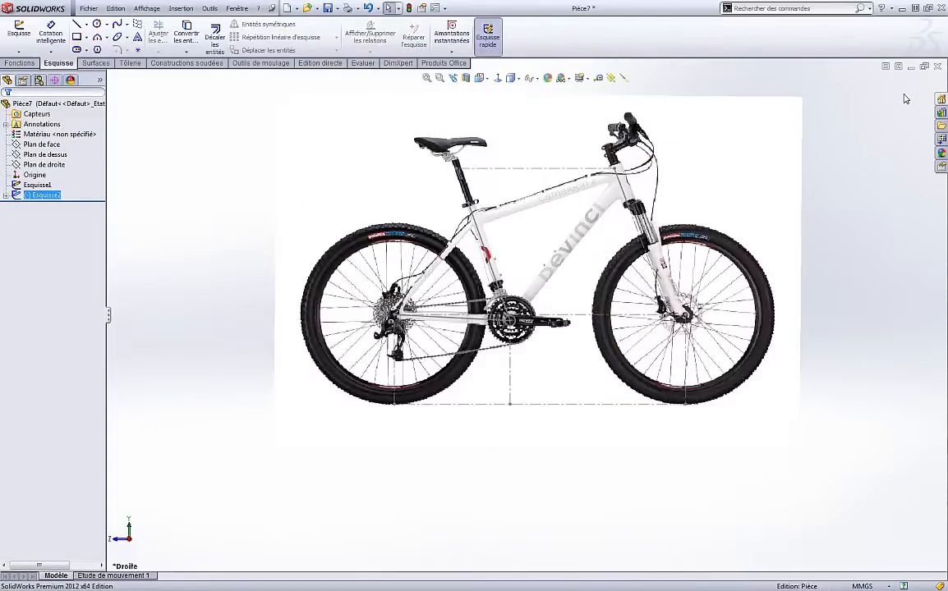
left_click(877, 181)
Step: Check the layout sketch's dimensions over the bicycle picture and inspect the overlay from an angle
left_click(49, 186)
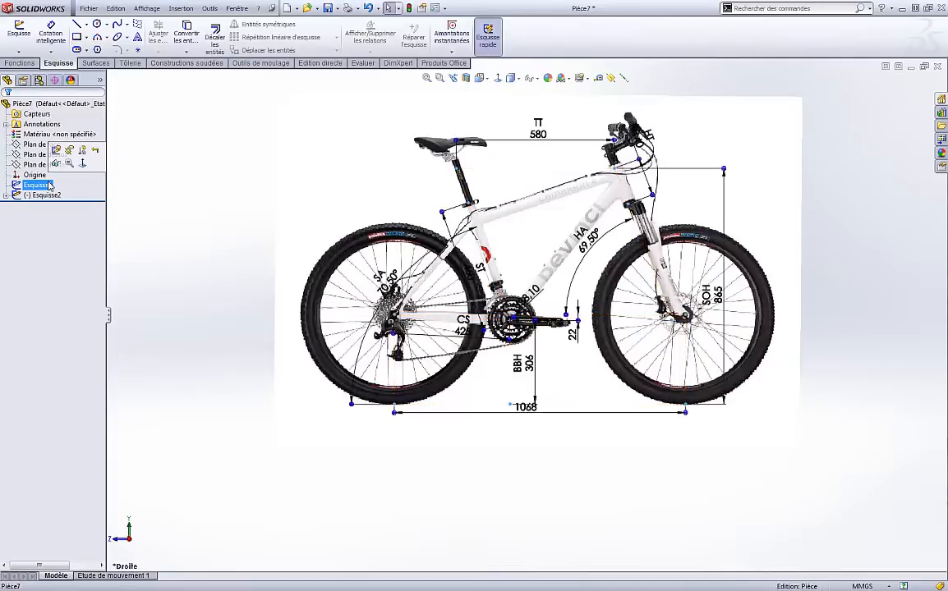
left_click(251, 161)
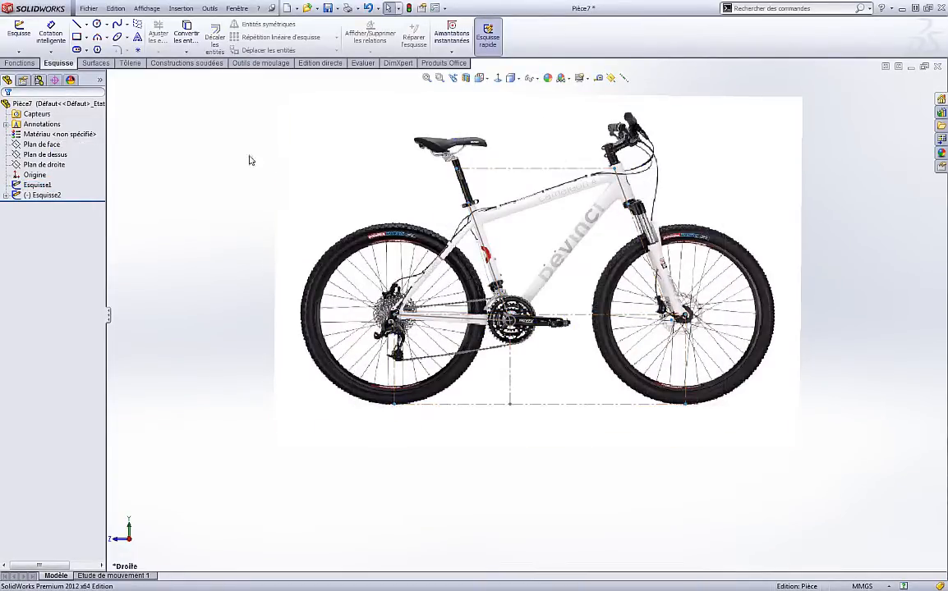
middle_click_drag(212, 174, 180, 209)
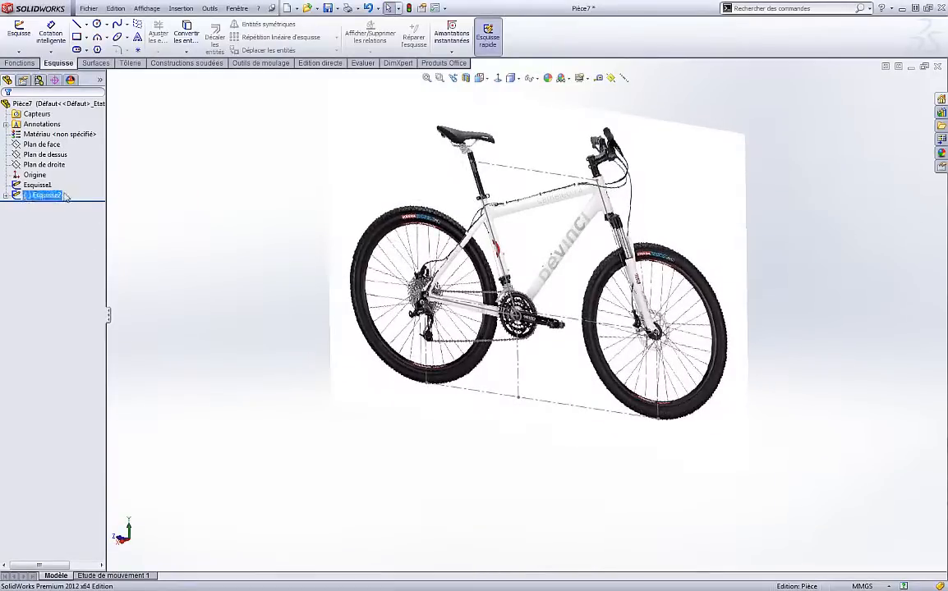
Step: Hide the sketch containing the bicycle picture and view only the layout sketch from the side
left_click(101, 81)
left_click(110, 196)
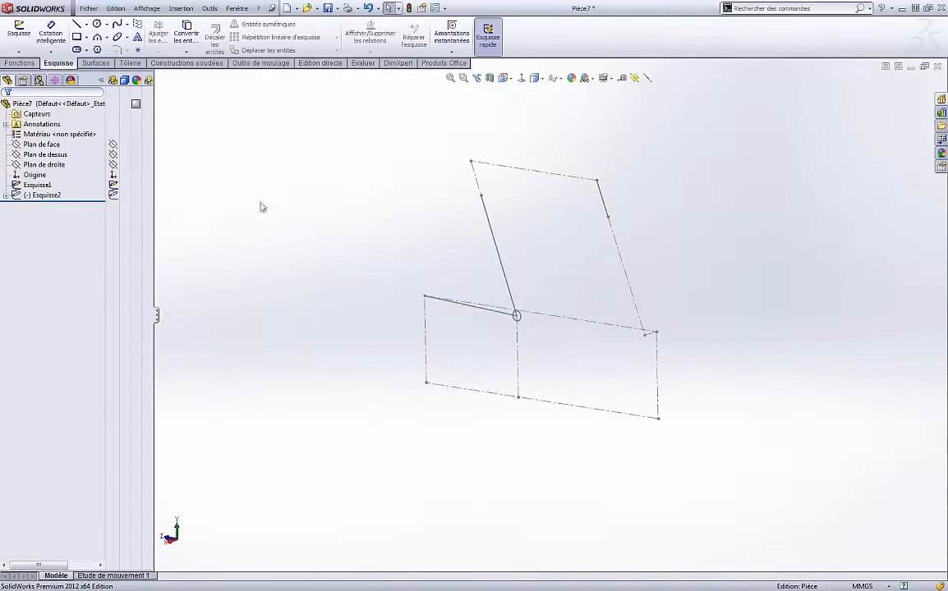
middle_click_drag(296, 169, 355, 163)
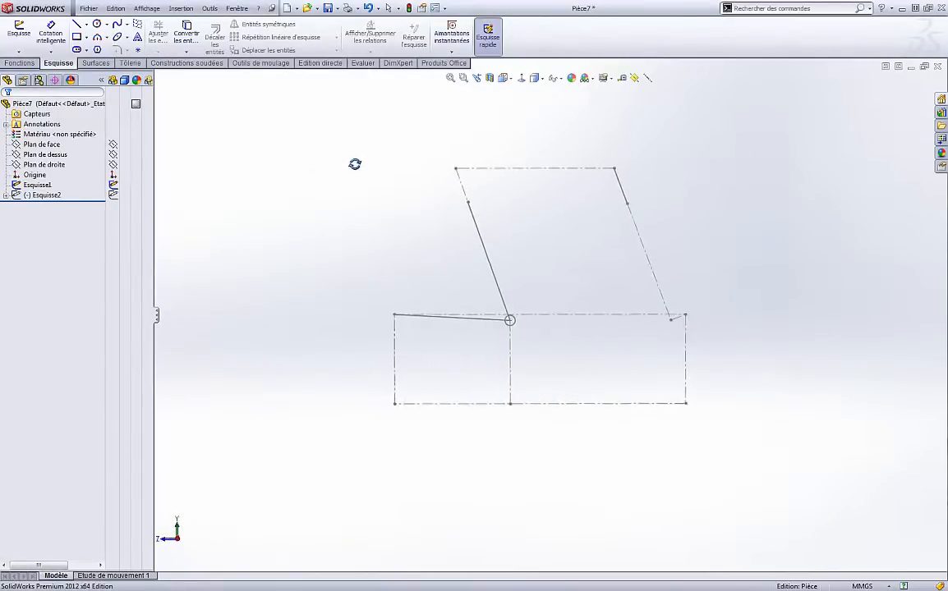
left_click(48, 187)
left_click(340, 207)
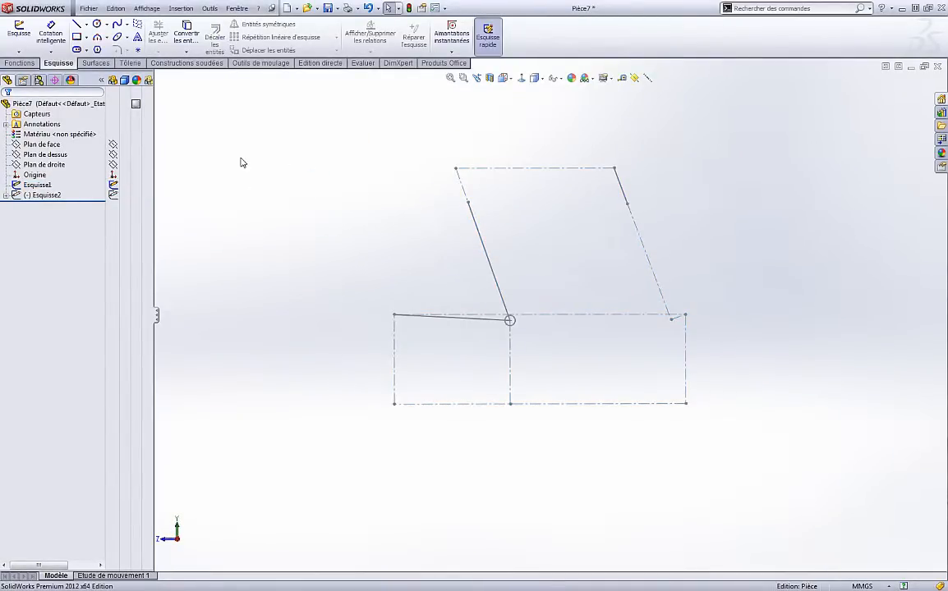